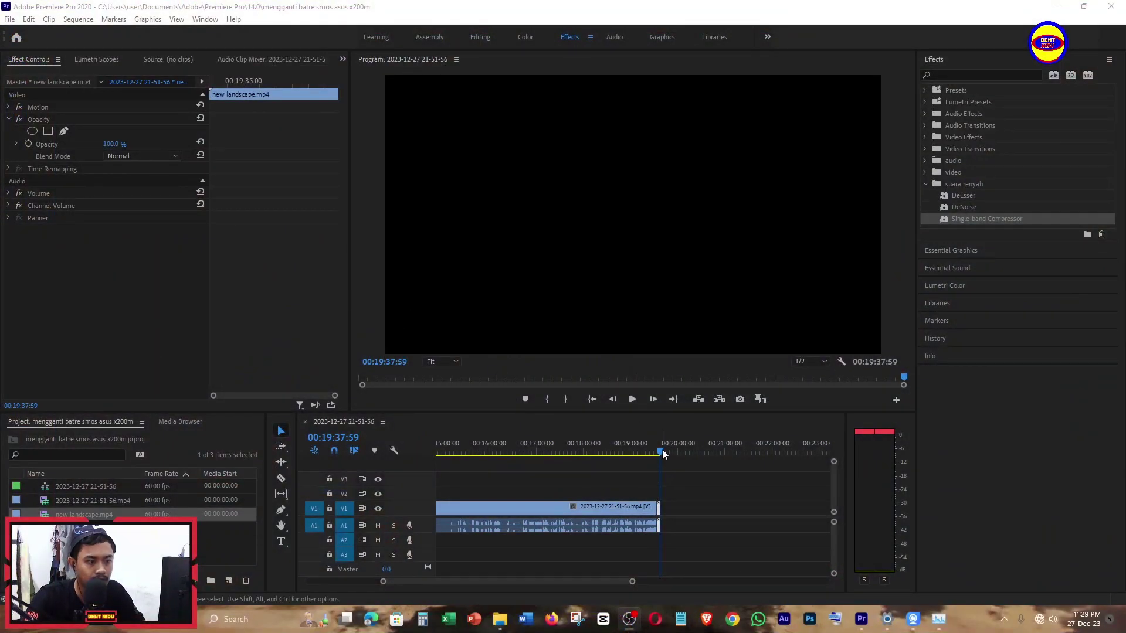
Zoom the timeline out and scrub the playhead between 00:18:20:31 and 00:19:02:45 to preview the footage
left_click_drag(662, 449, 599, 452)
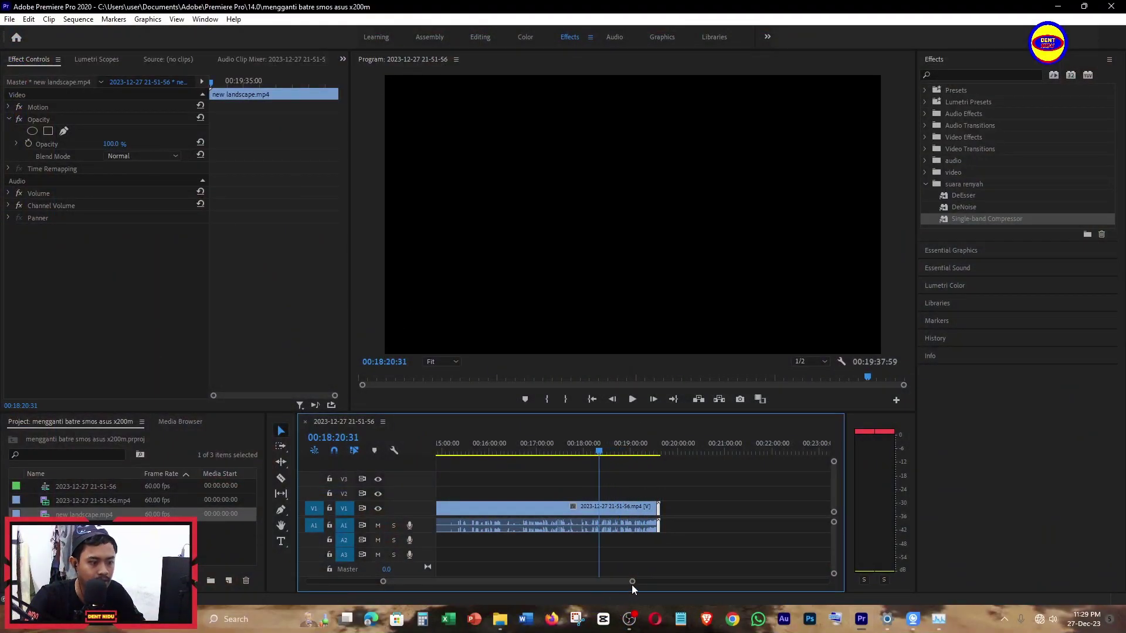
left_click_drag(632, 583, 784, 588)
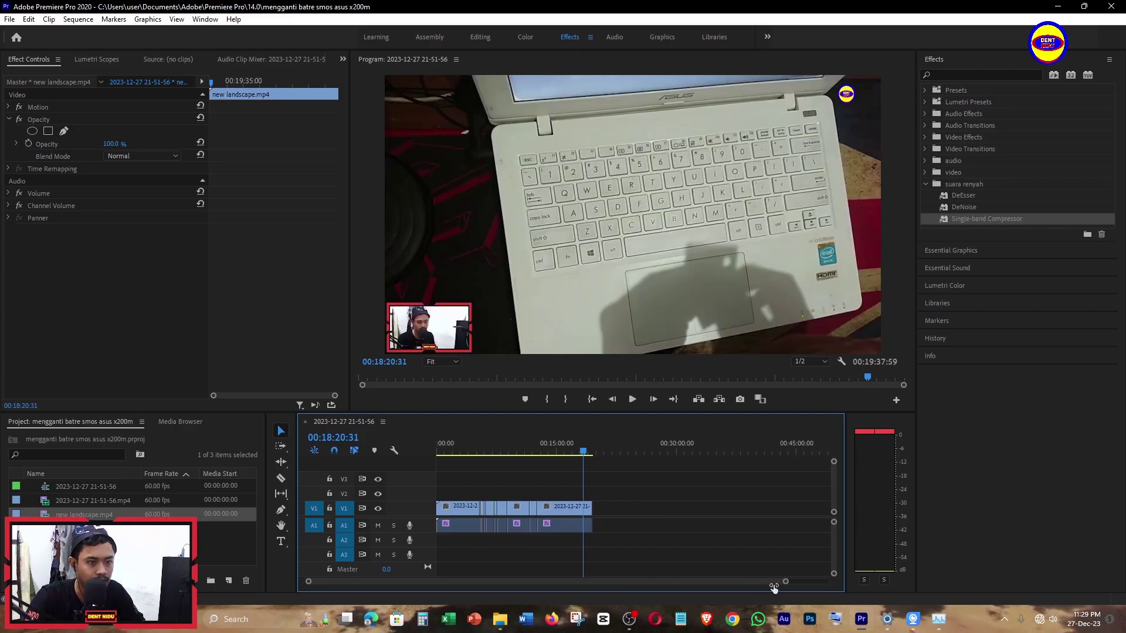
mouse_move(574, 457)
left_mouse_down()
mouse_move(471, 469)
mouse_move(549, 474)
left_mouse_up()
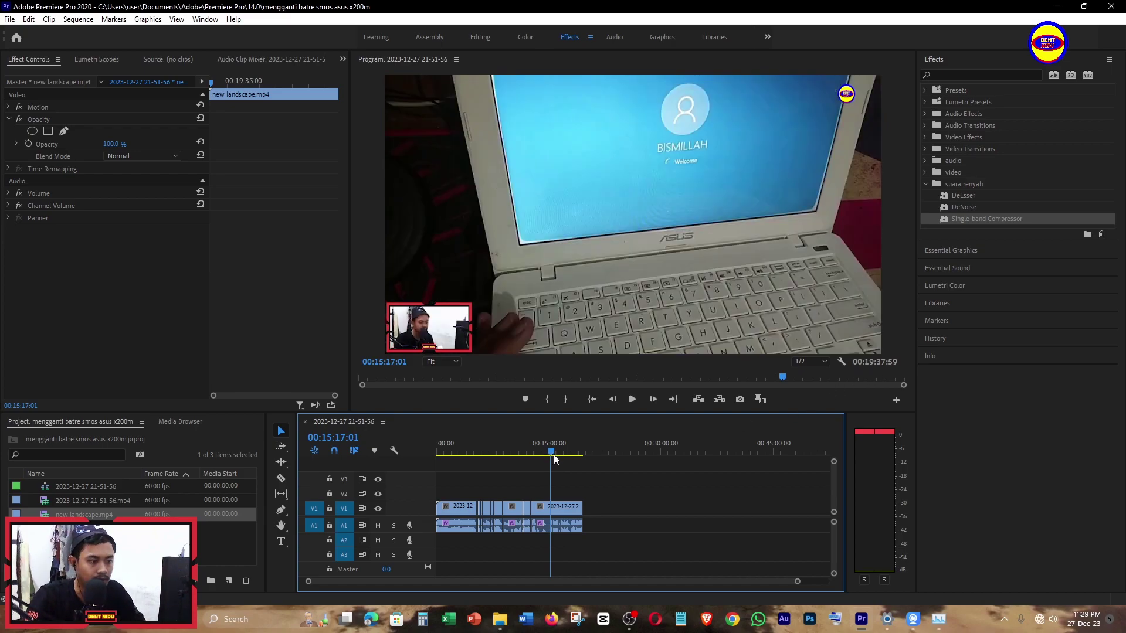
left_click_drag(553, 459, 580, 460)
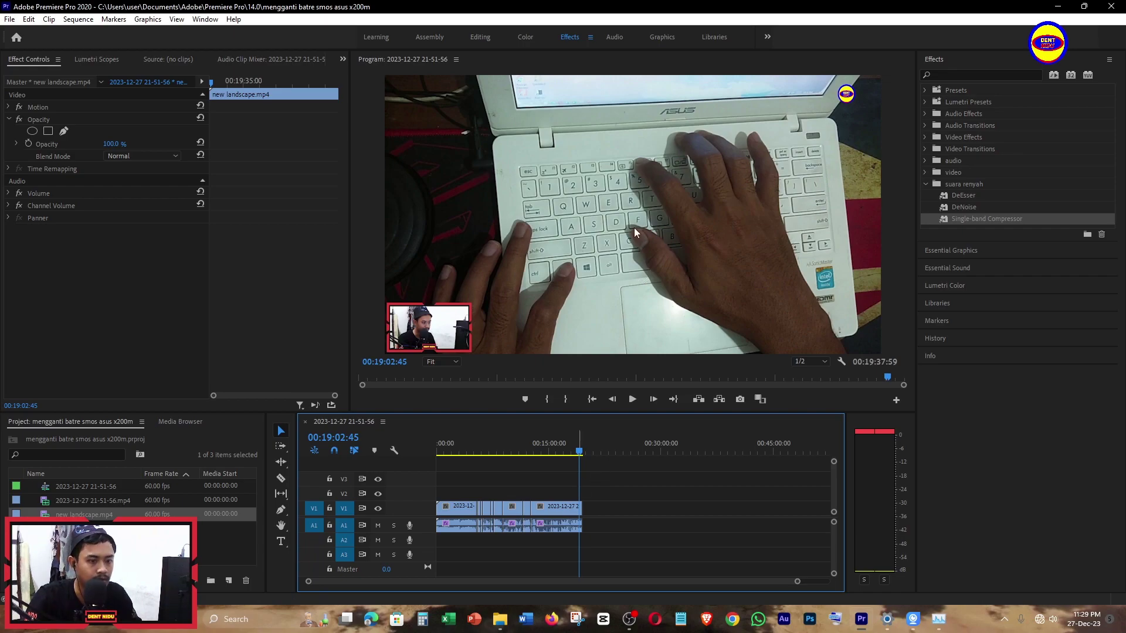
Open Export Settings for the sequence with Ctrl+M (H.264, Match Source - High) and reposition the dialog
key("ctrl+m")
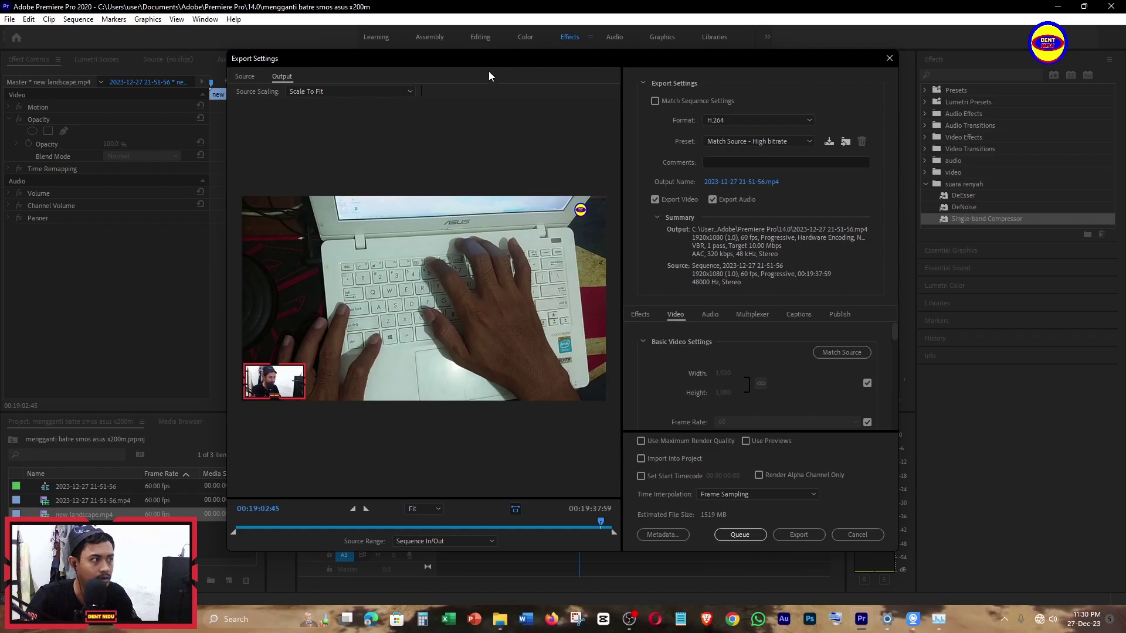
mouse_move(512, 61)
left_mouse_down()
mouse_move(527, 69)
mouse_move(512, 71)
left_mouse_up()
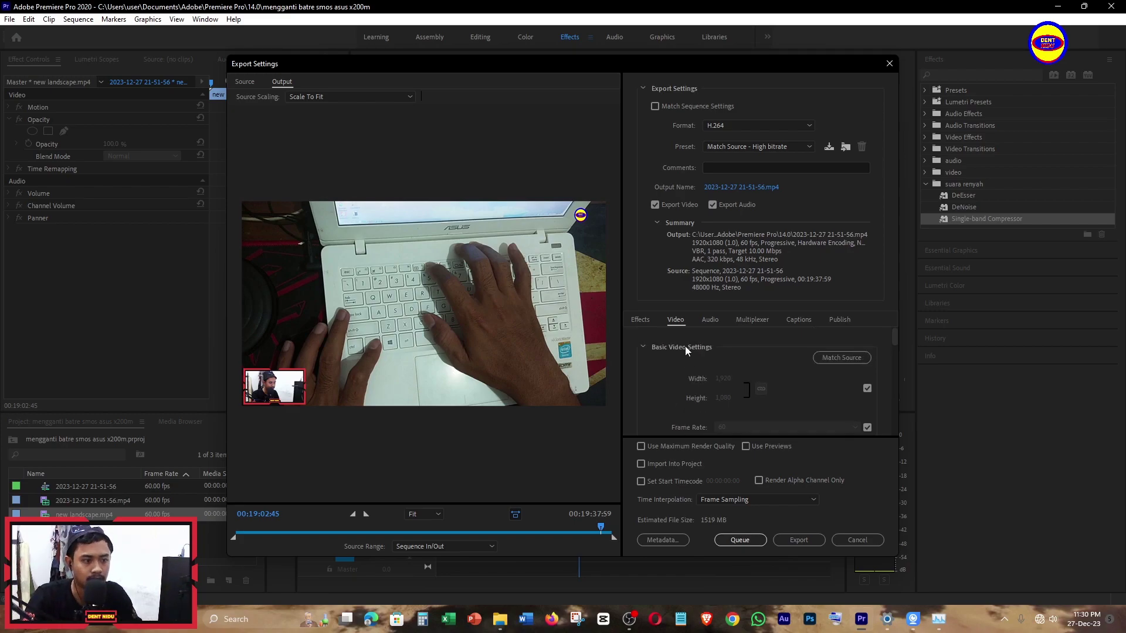
Scroll the Video tab down to Bitrate Settings, showing VBR, 1 pass at a 10 Mbps target
scroll(692, 352, "down", 3)
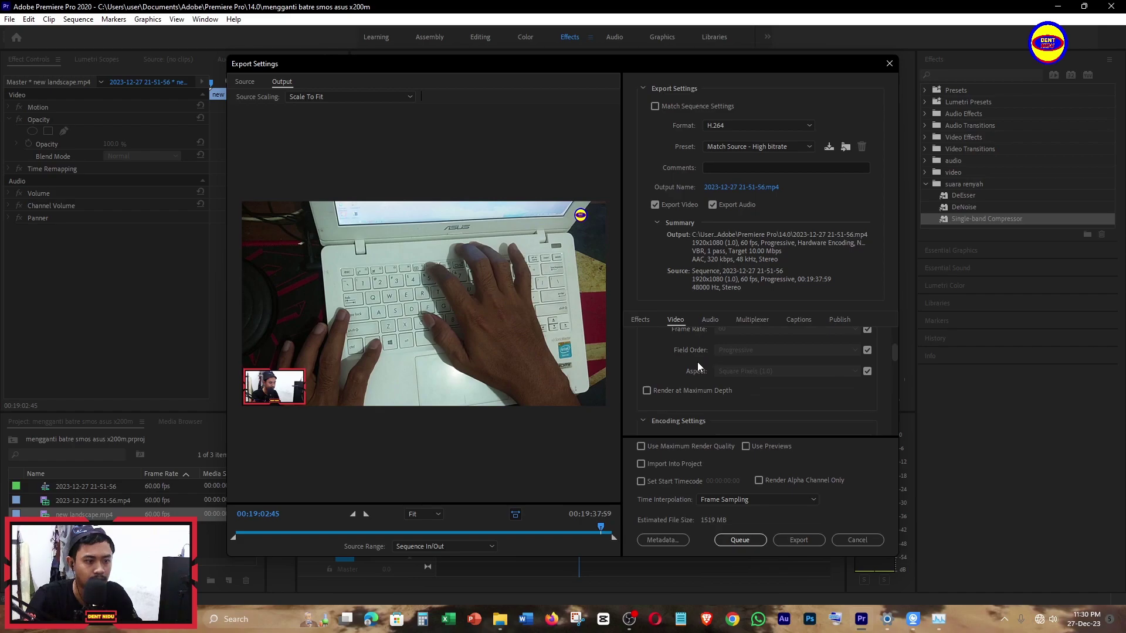
scroll(698, 361, "down", 1)
scroll(697, 361, "down", 1)
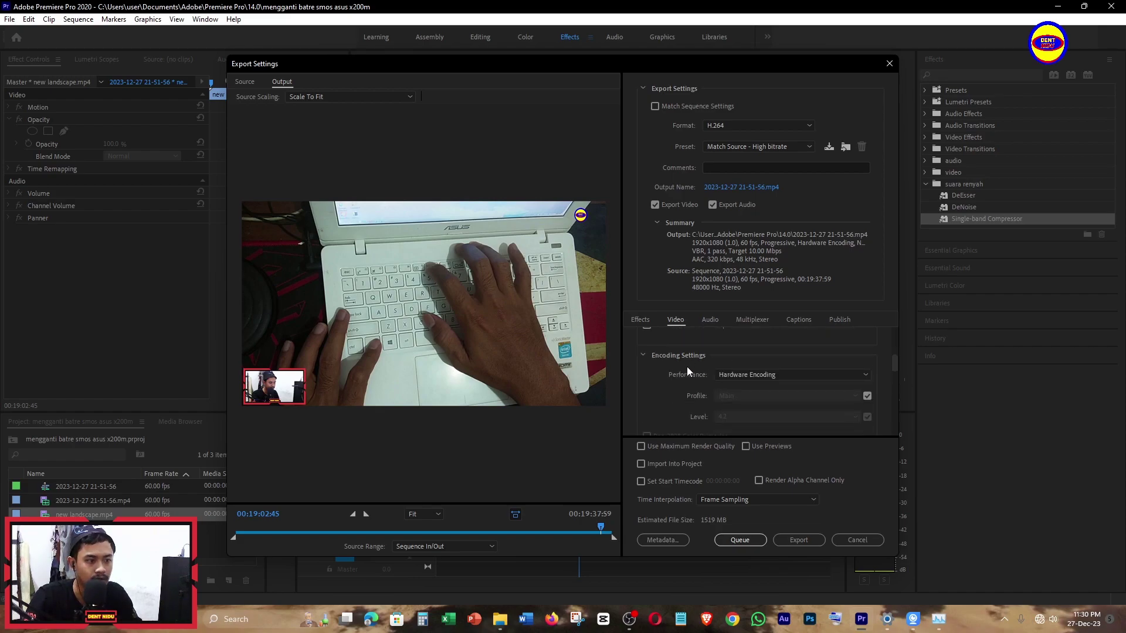
scroll(687, 367, "up", 3)
scroll(687, 364, "up", 2)
scroll(673, 356, "down", 1)
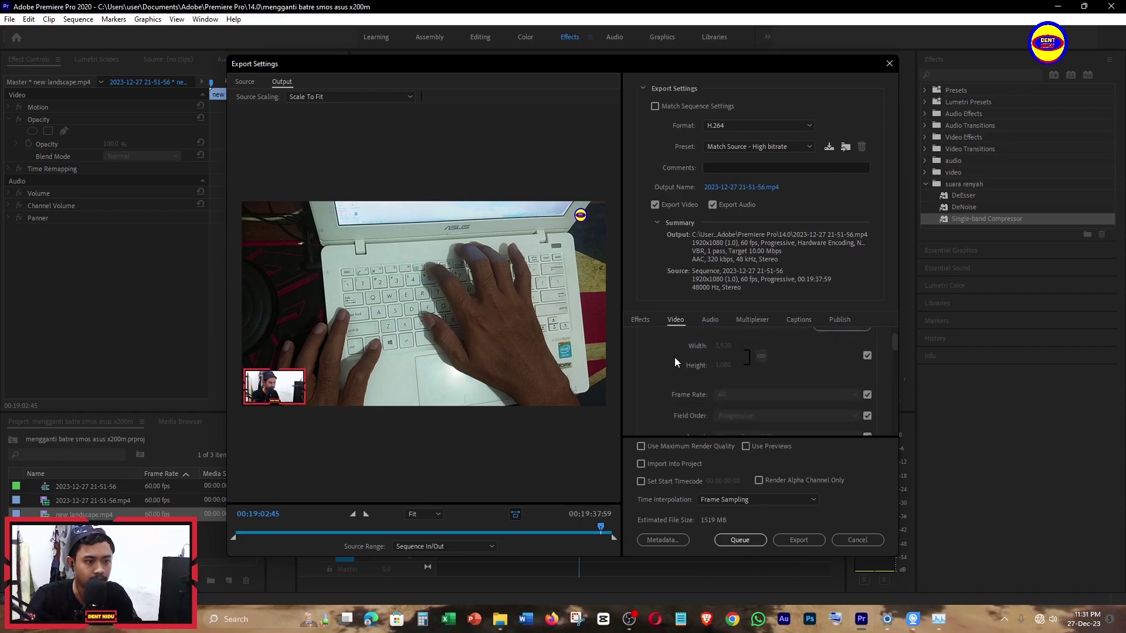
scroll(684, 378, "down", 1)
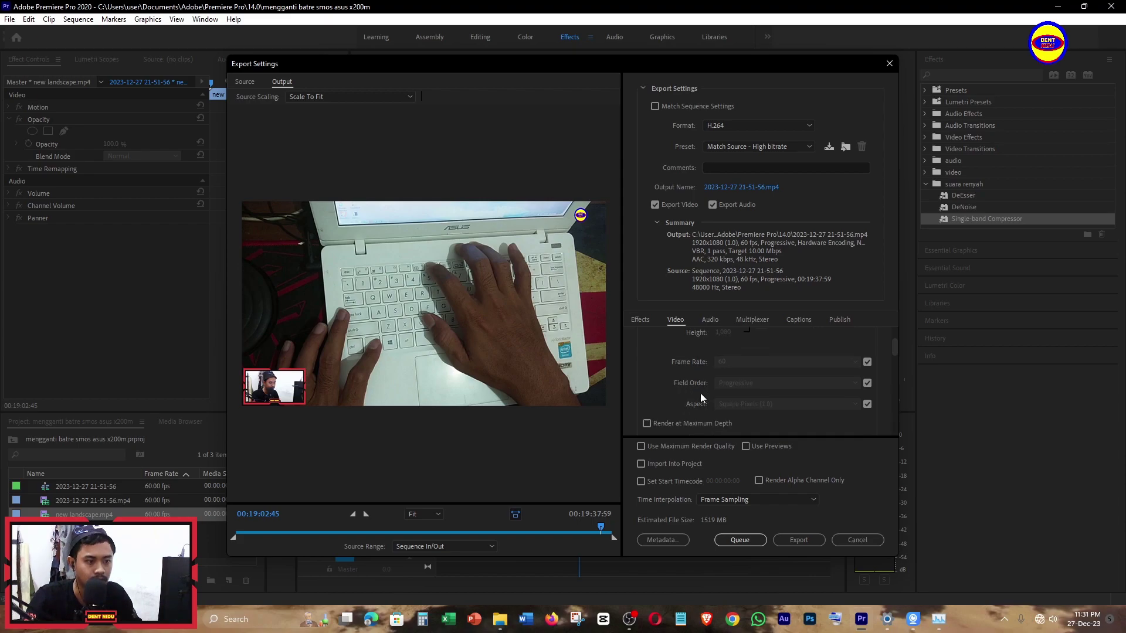
scroll(700, 387, "down", 1)
scroll(700, 384, "down", 1)
scroll(700, 385, "down", 1)
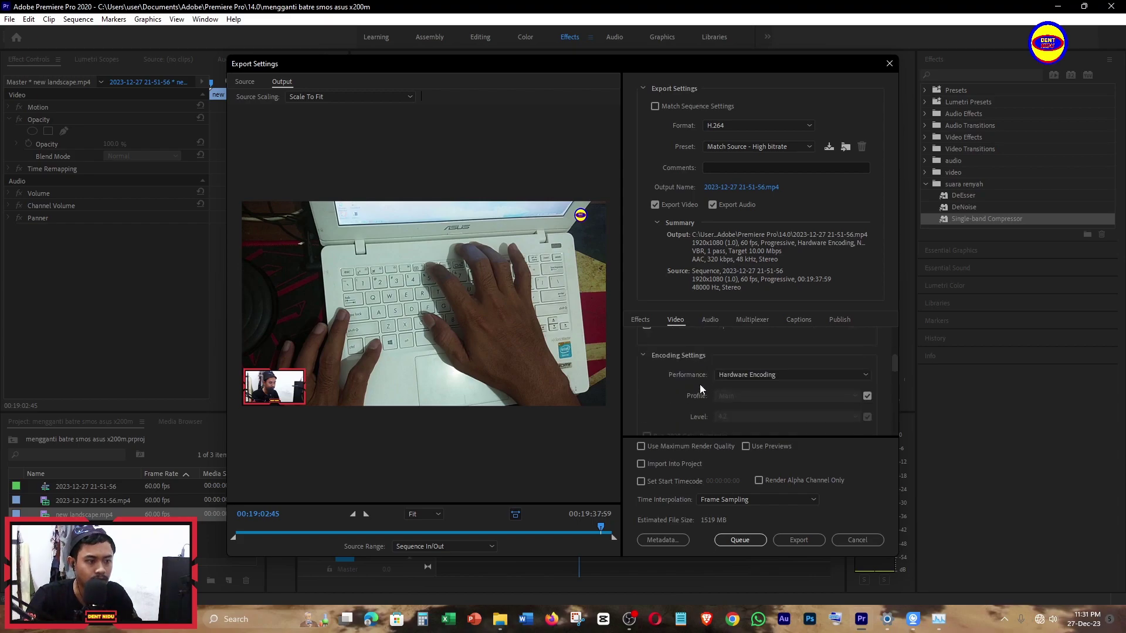
scroll(672, 371, "down", 1)
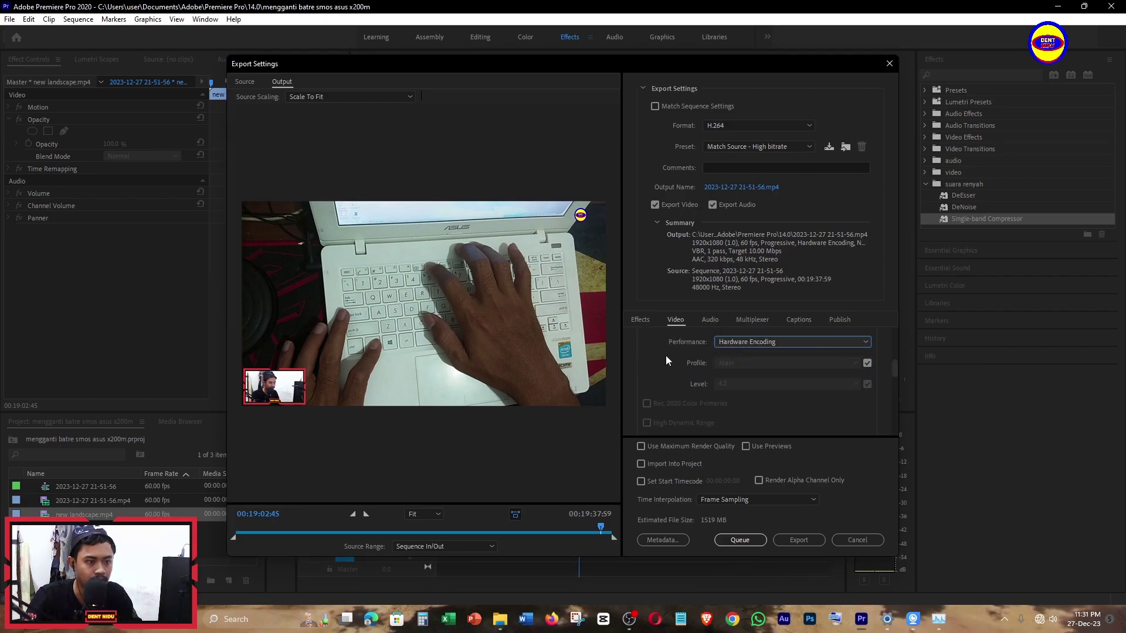
scroll(676, 365, "down", 1)
scroll(691, 387, "down", 1)
scroll(707, 371, "down", 1)
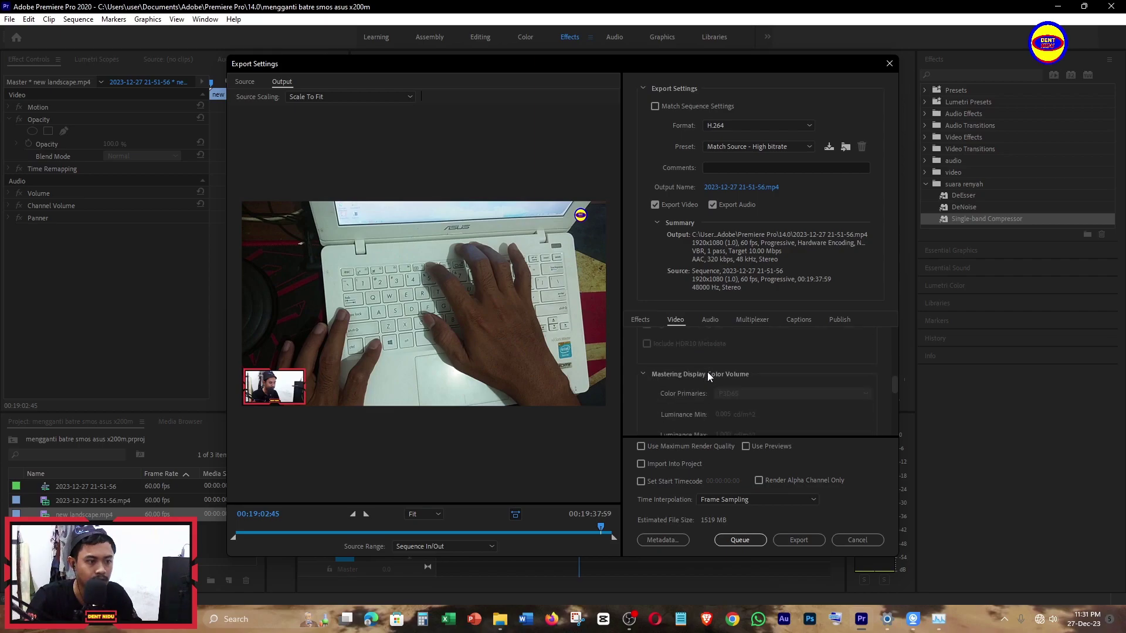
scroll(680, 392, "down", 1)
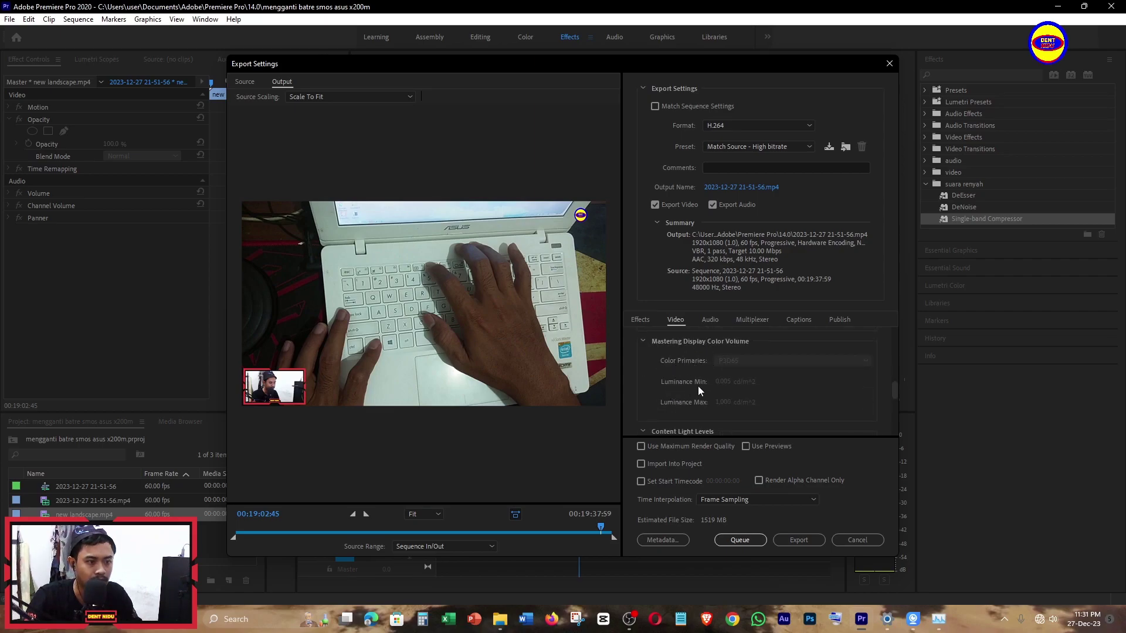
scroll(682, 396, "down", 2)
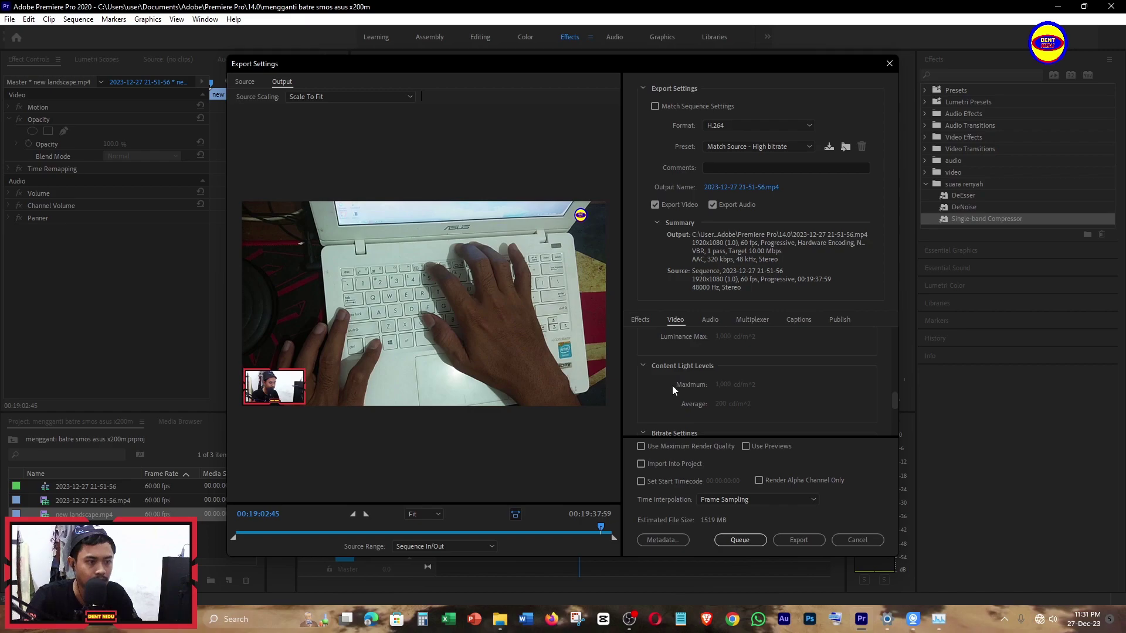
scroll(673, 389, "down", 1)
scroll(673, 389, "down", 1)
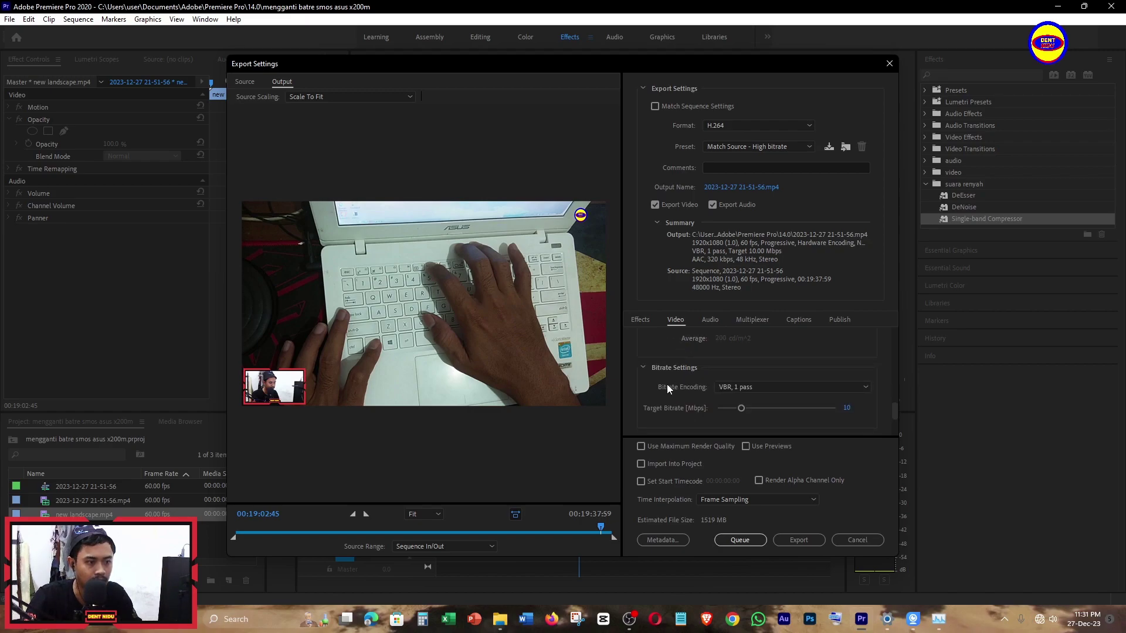
scroll(667, 385, "down", 1)
scroll(671, 387, "up", 1)
scroll(684, 381, "down", 1)
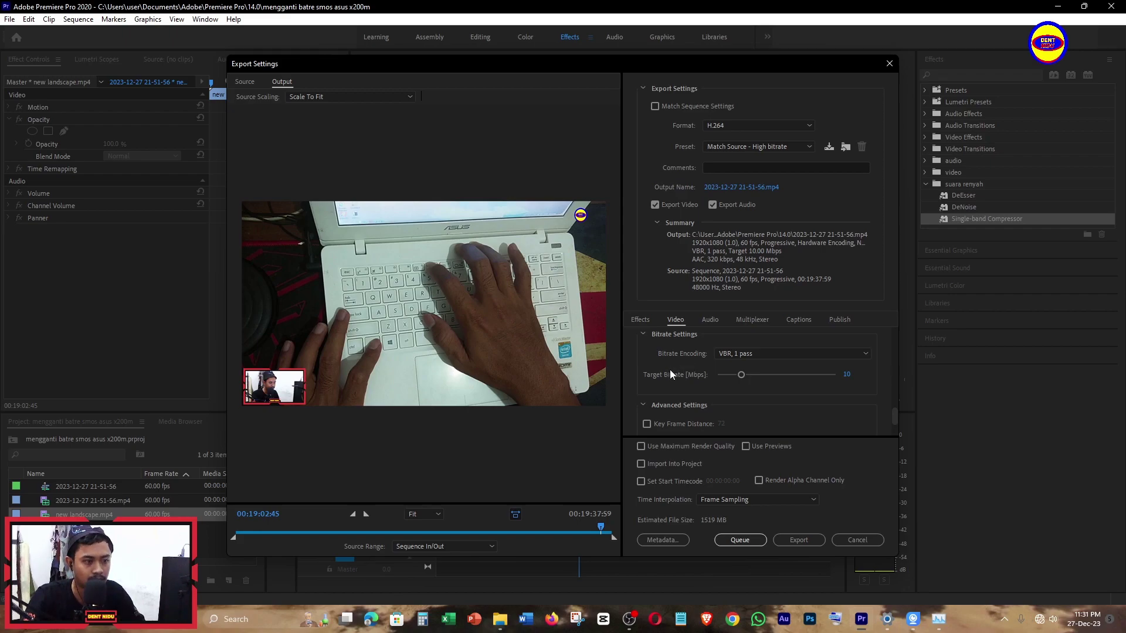
scroll(674, 371, "down", 1)
scroll(675, 371, "up", 1)
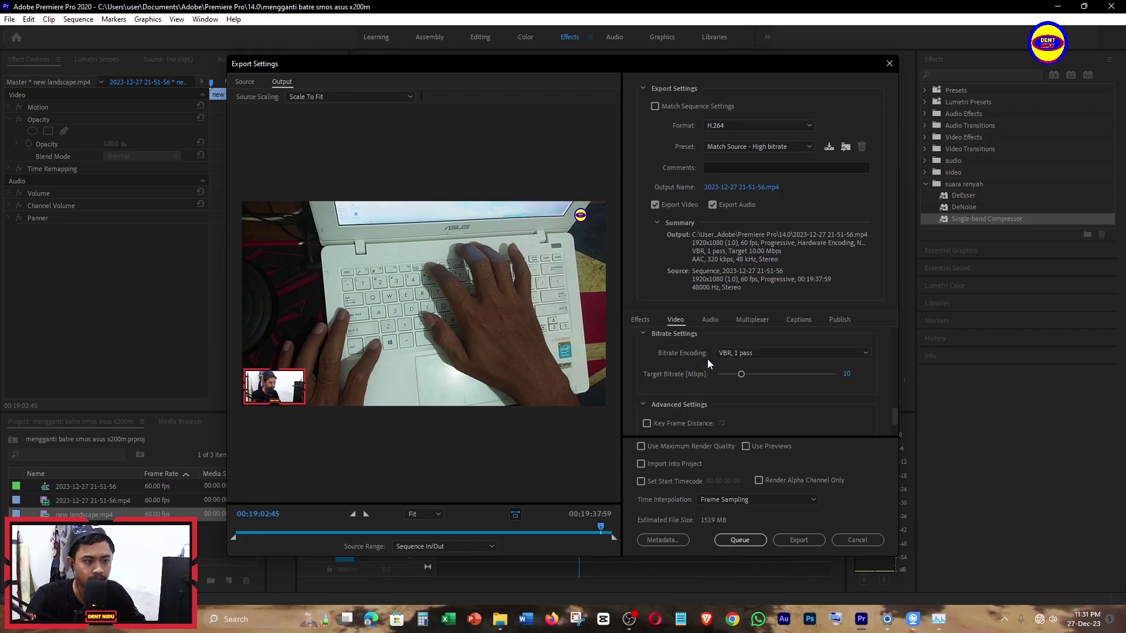
Set Bitrate Encoding to VBR, 2 pass, adding a 12 Mbps maximum beside the 10 Mbps target
left_click(736, 350)
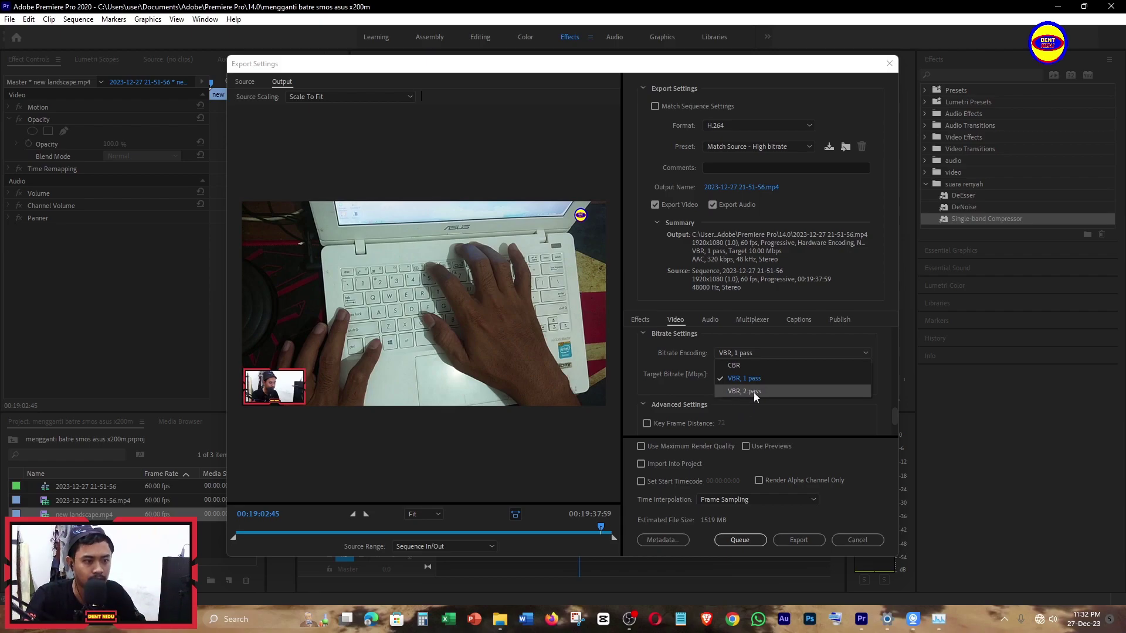
left_click(754, 393)
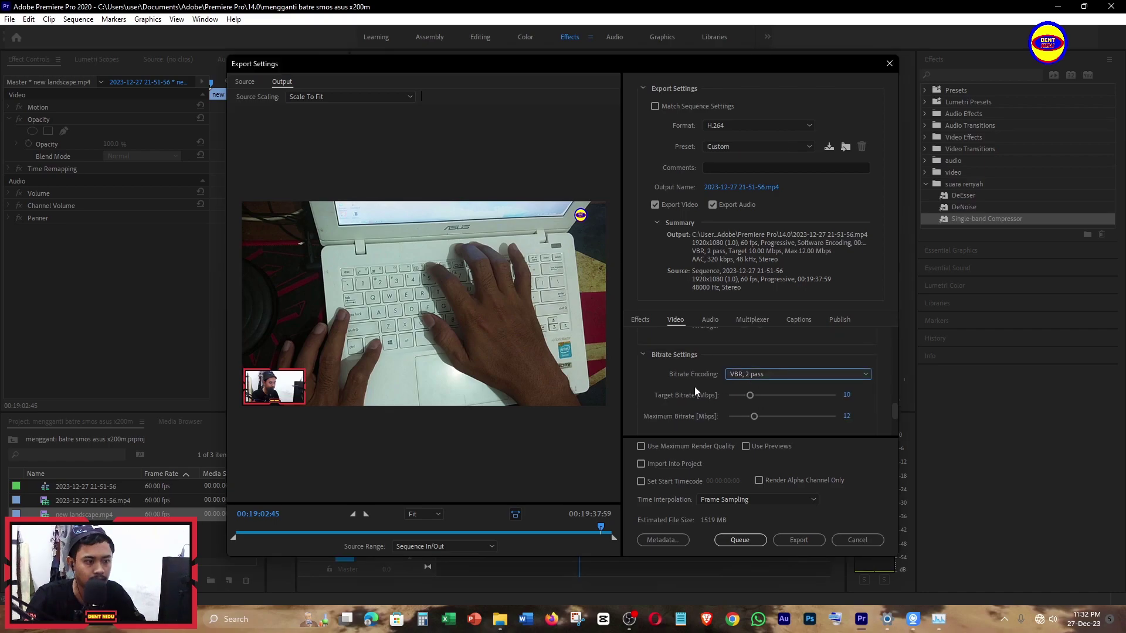
scroll(694, 386, "down", 1)
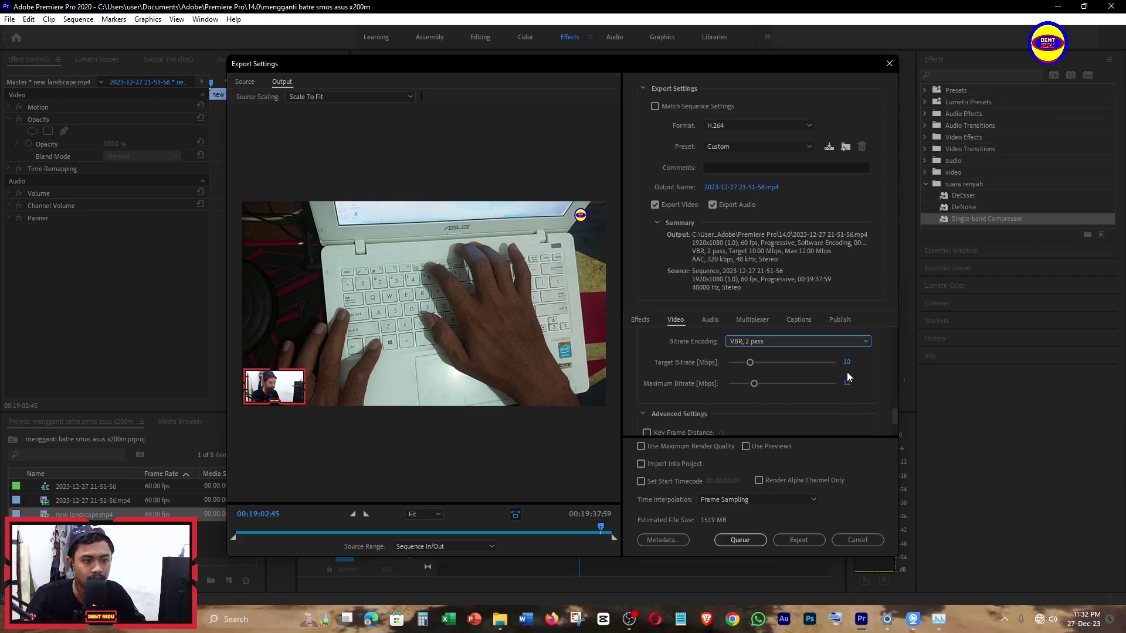
left_click(785, 342)
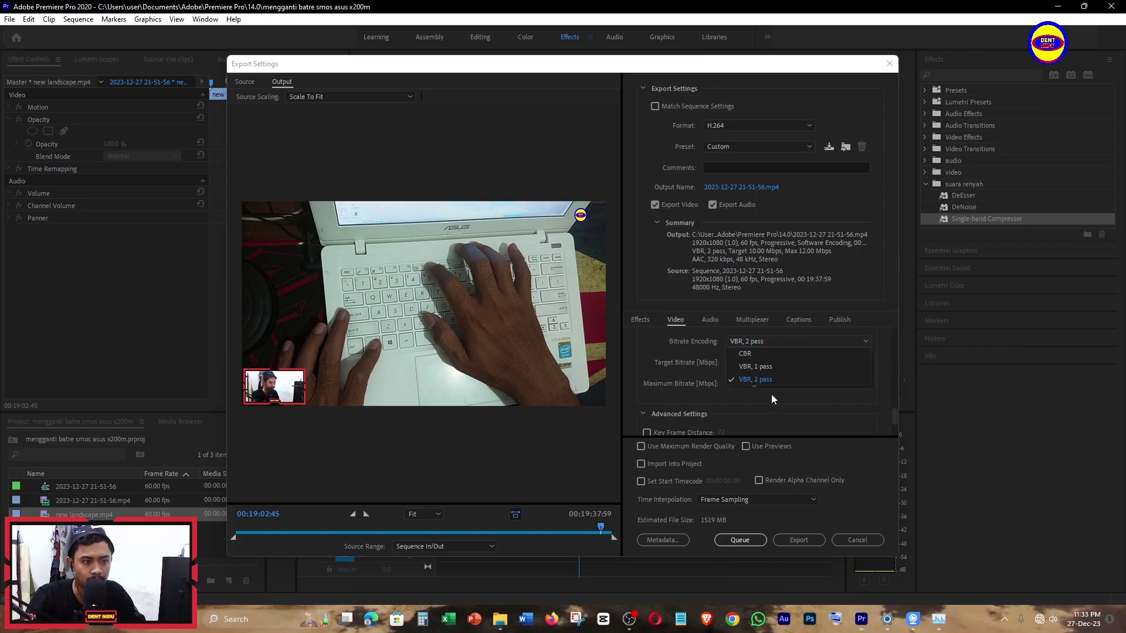
left_click(782, 382)
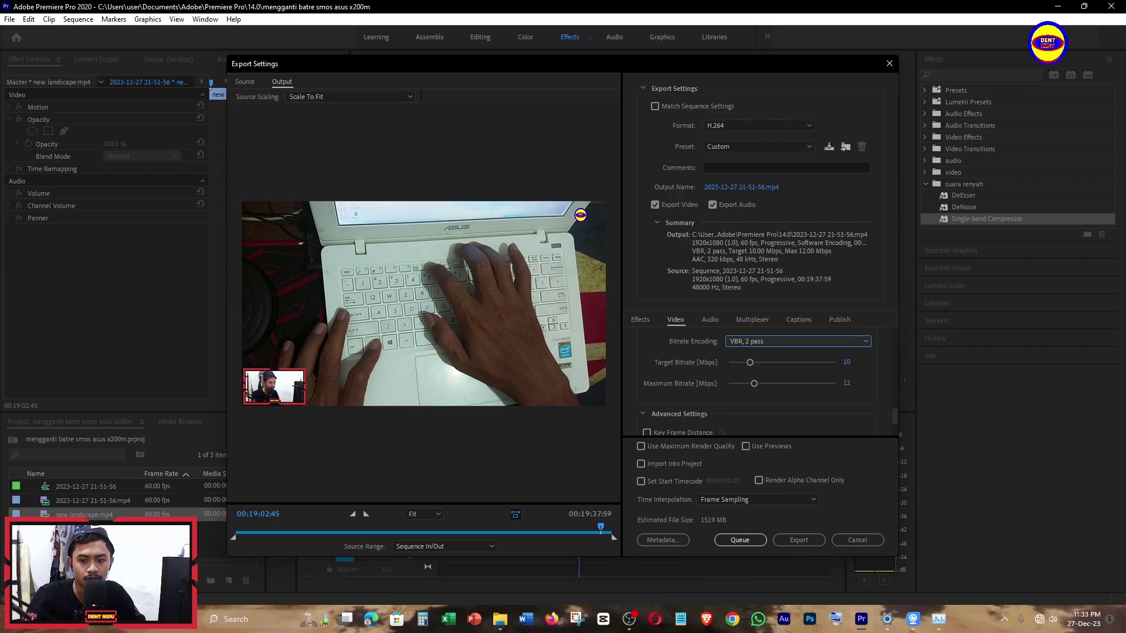
key("alt+Tab")
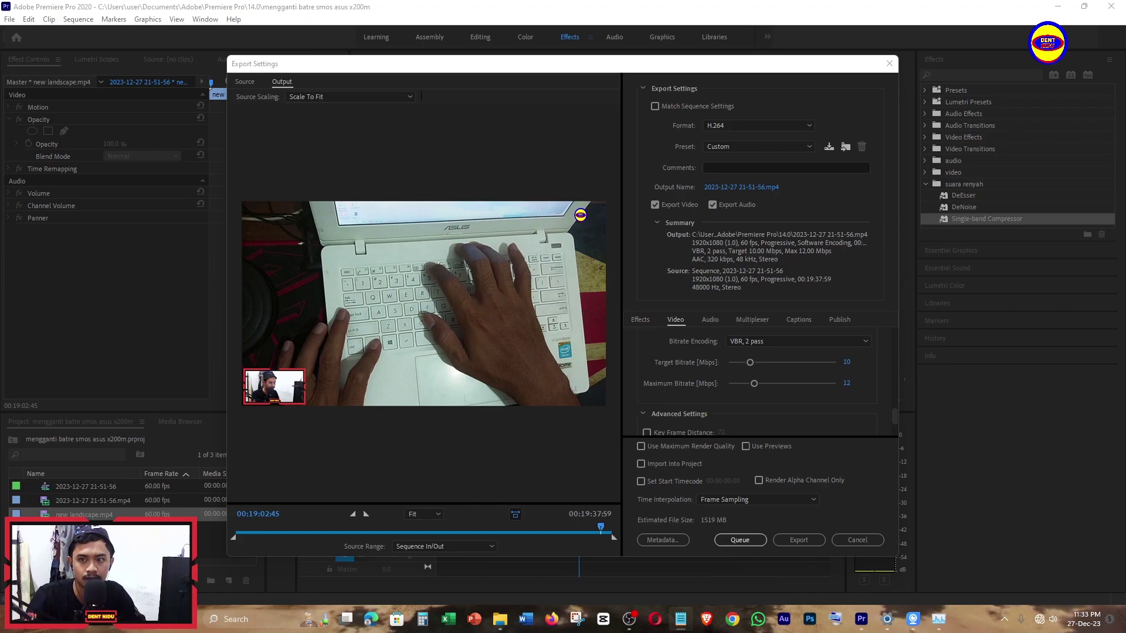
key("alt+Tab")
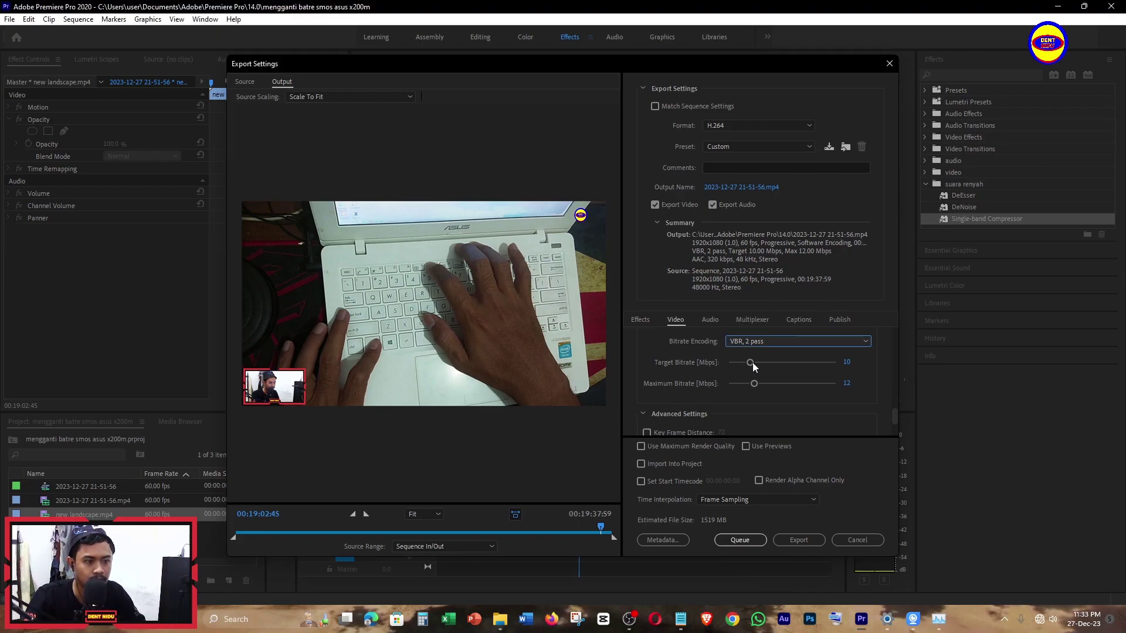
Set Target Bitrate to 4 Mbps and Maximum Bitrate to 8 Mbps, cutting the estimate to 636 MB
left_click(846, 363)
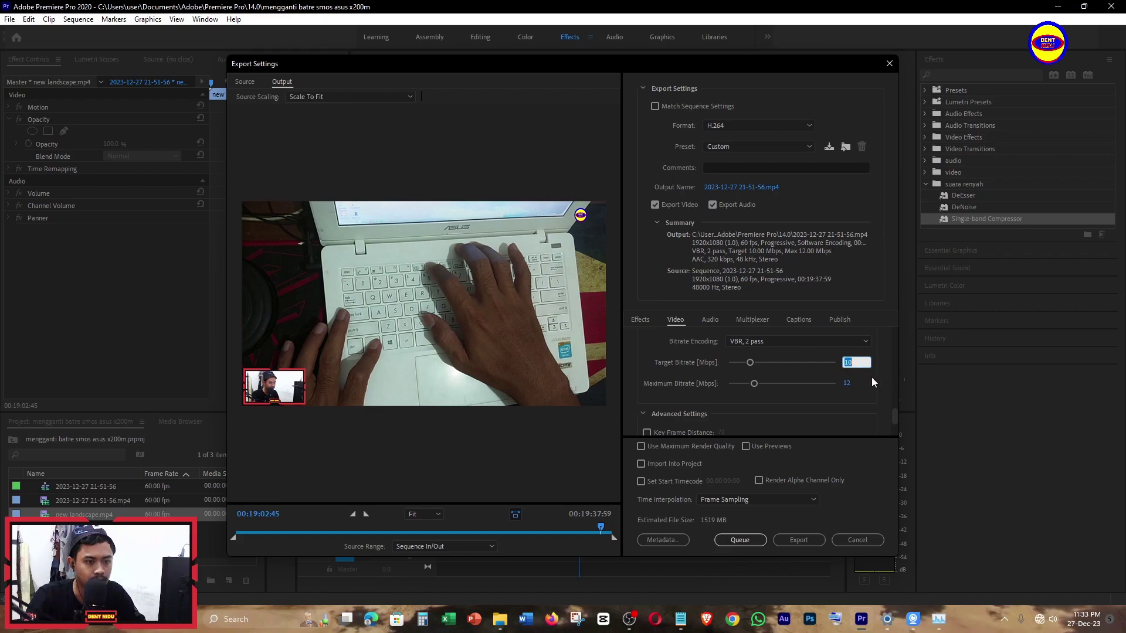
type("4")
key("Return")
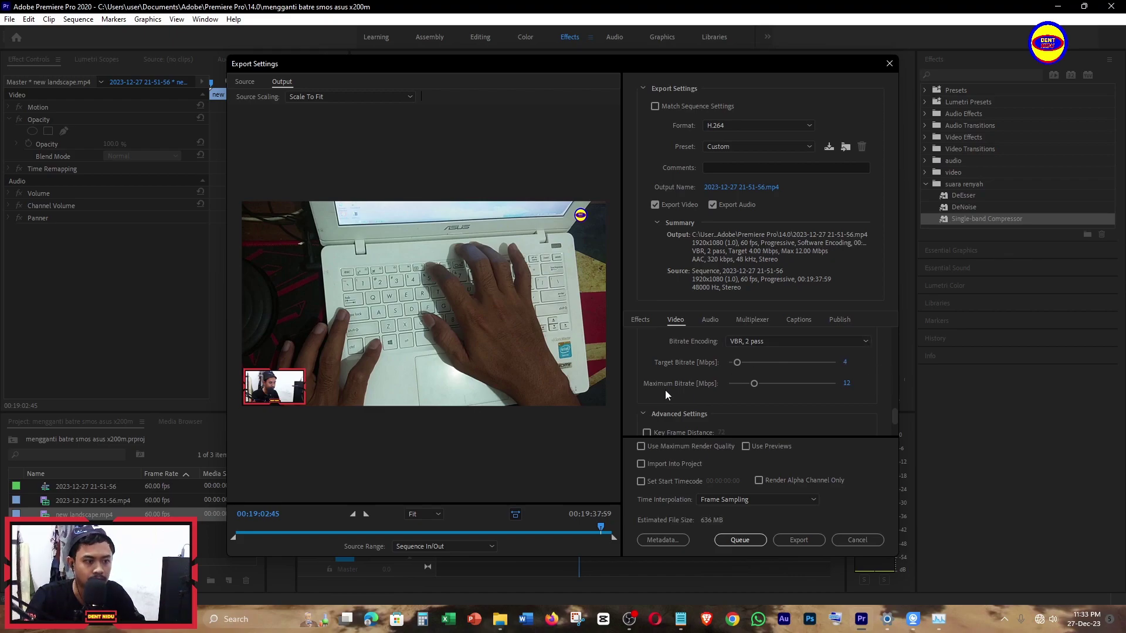
left_click(846, 383)
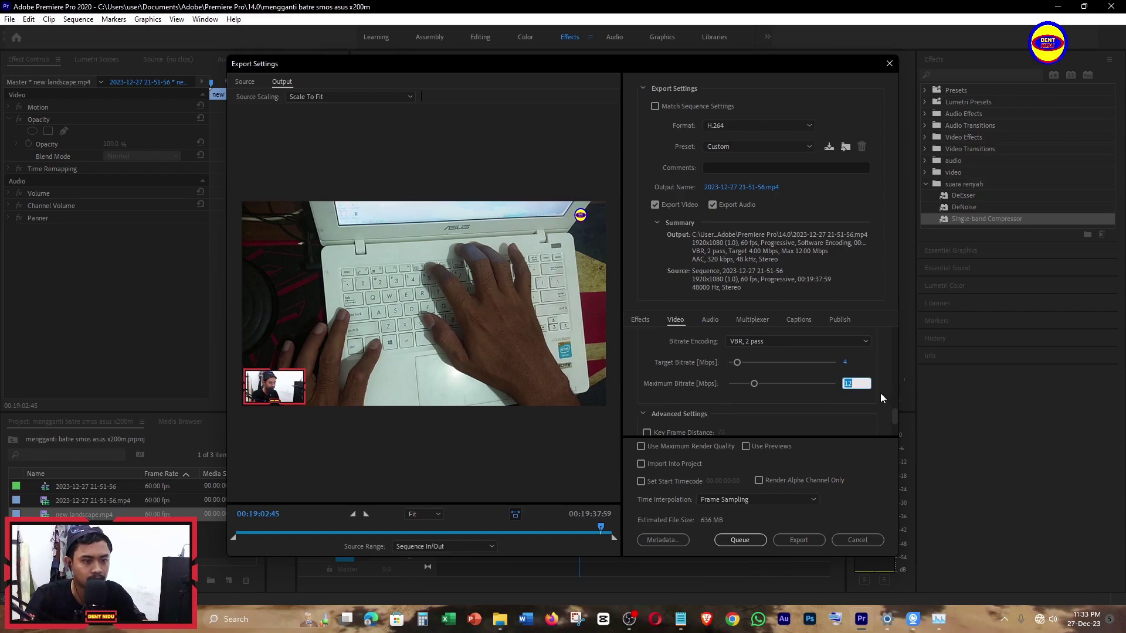
type("8")
key("Return")
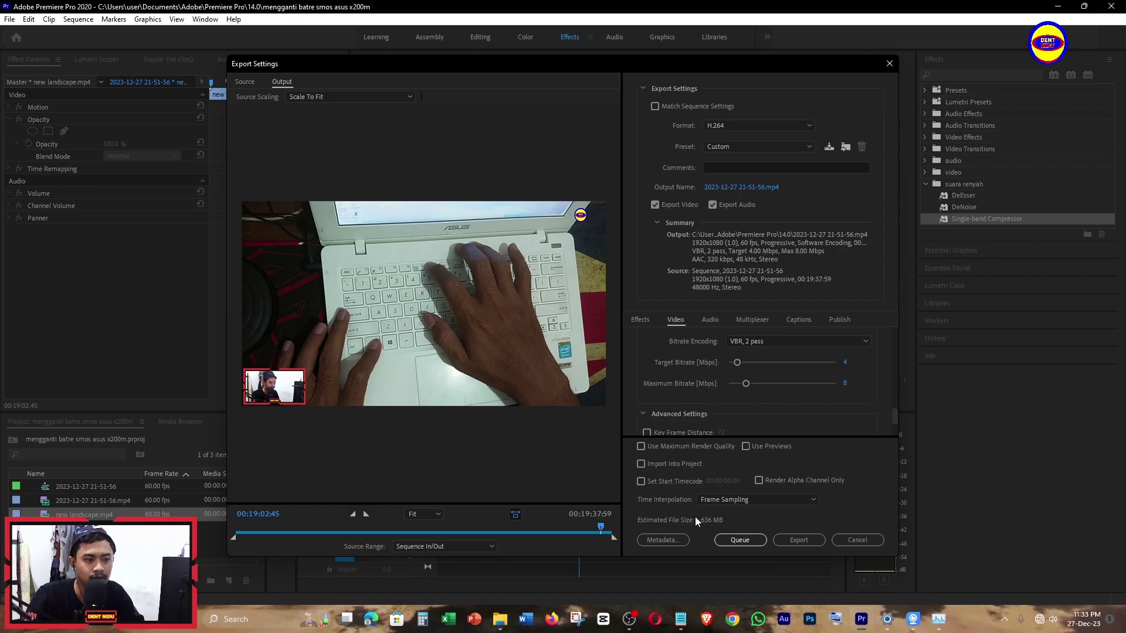
left_click(776, 341)
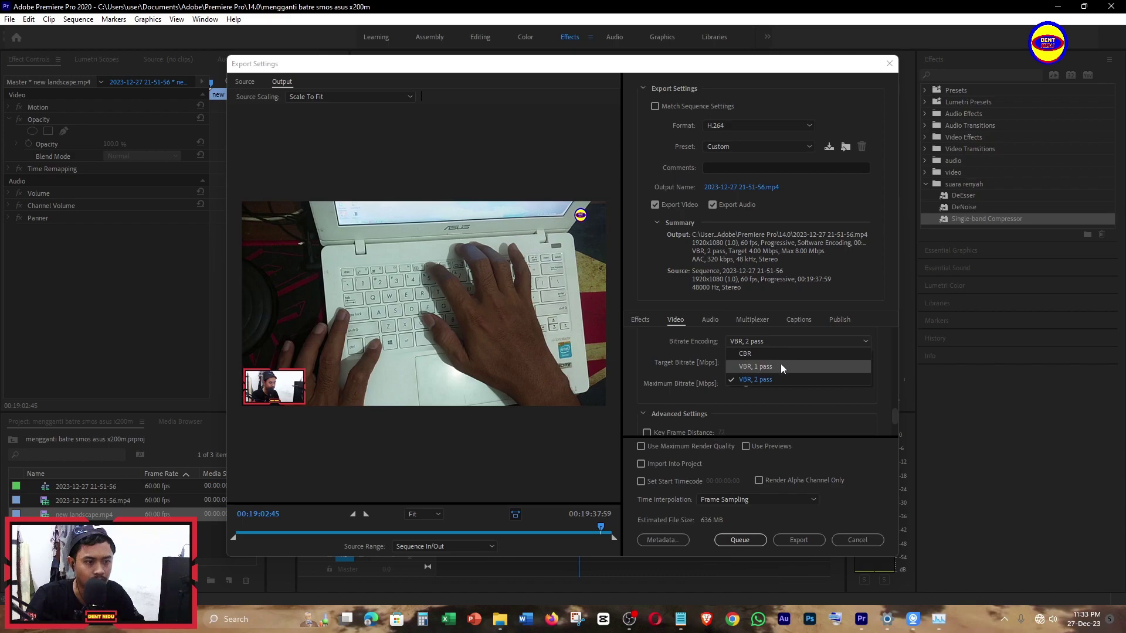
left_click(779, 364)
scroll(817, 361, "down", 1)
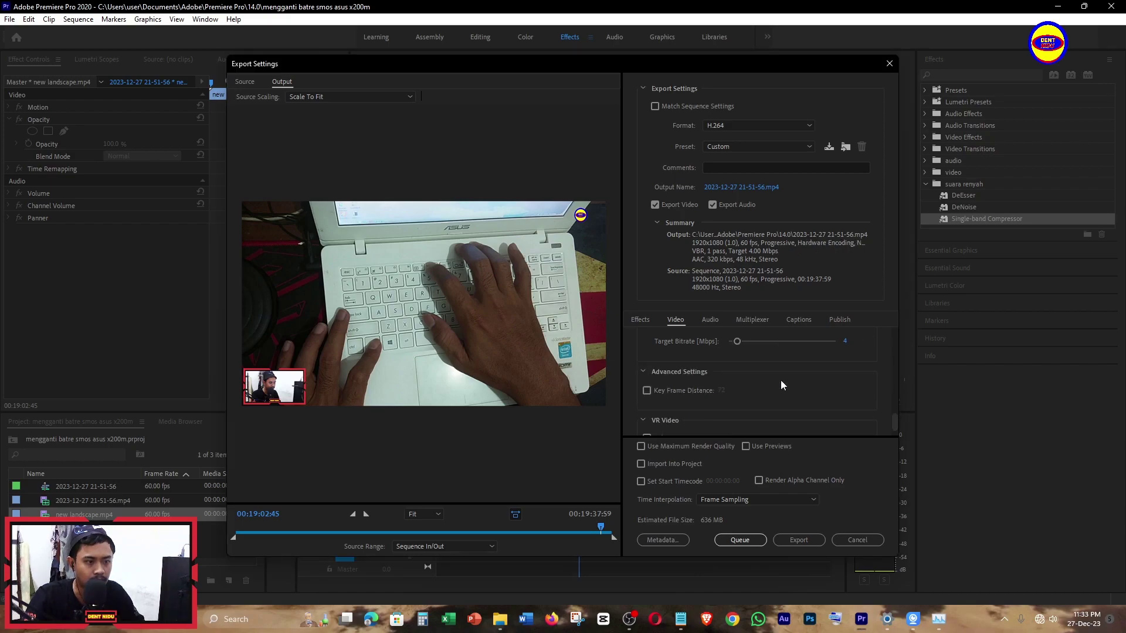
scroll(781, 382, "up", 1)
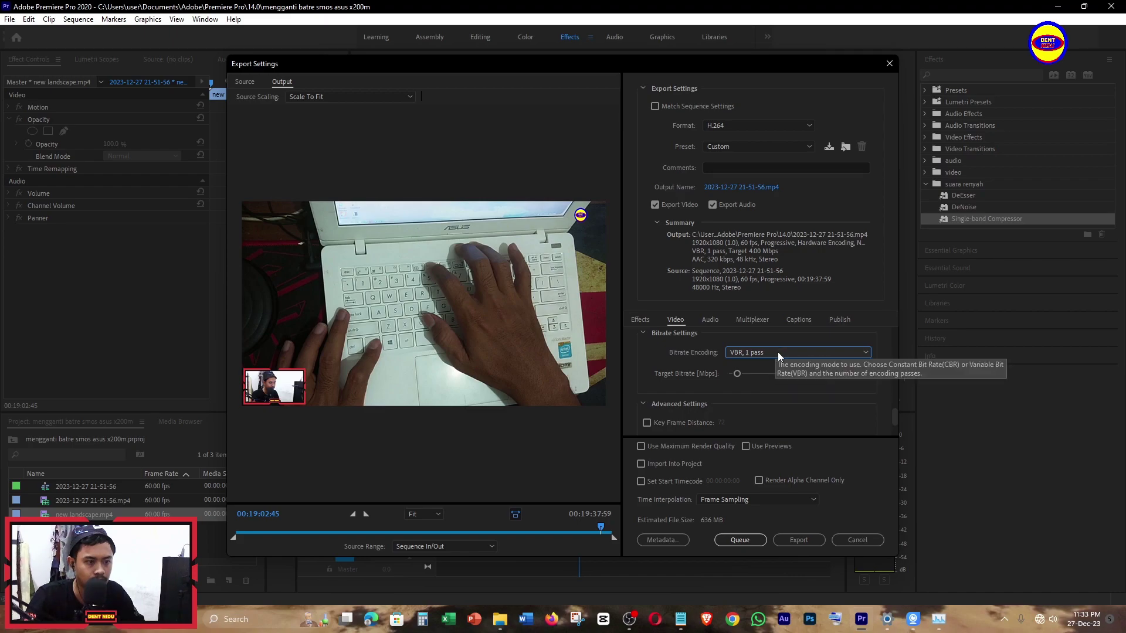
left_click(778, 351)
left_click(776, 389)
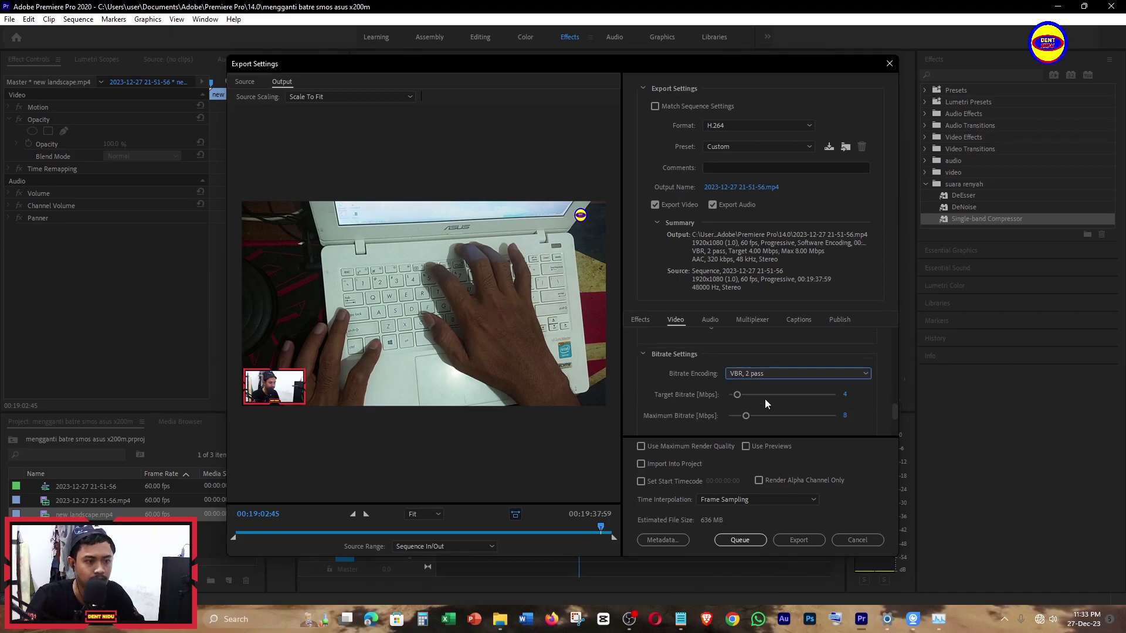
scroll(869, 408, "down", 1)
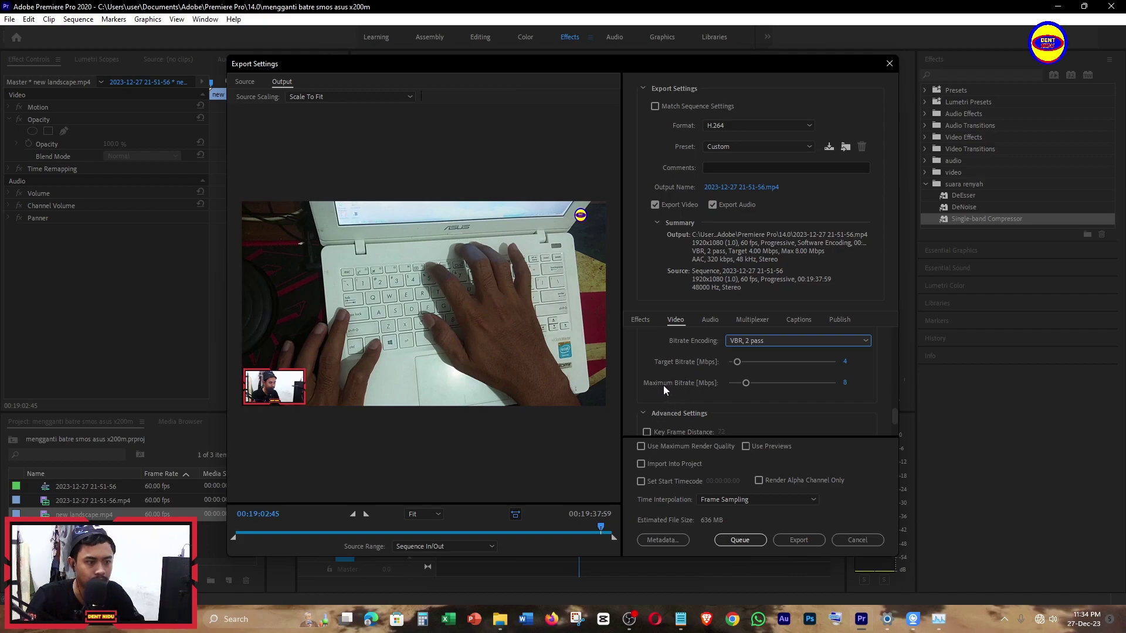
mouse_move(663, 385)
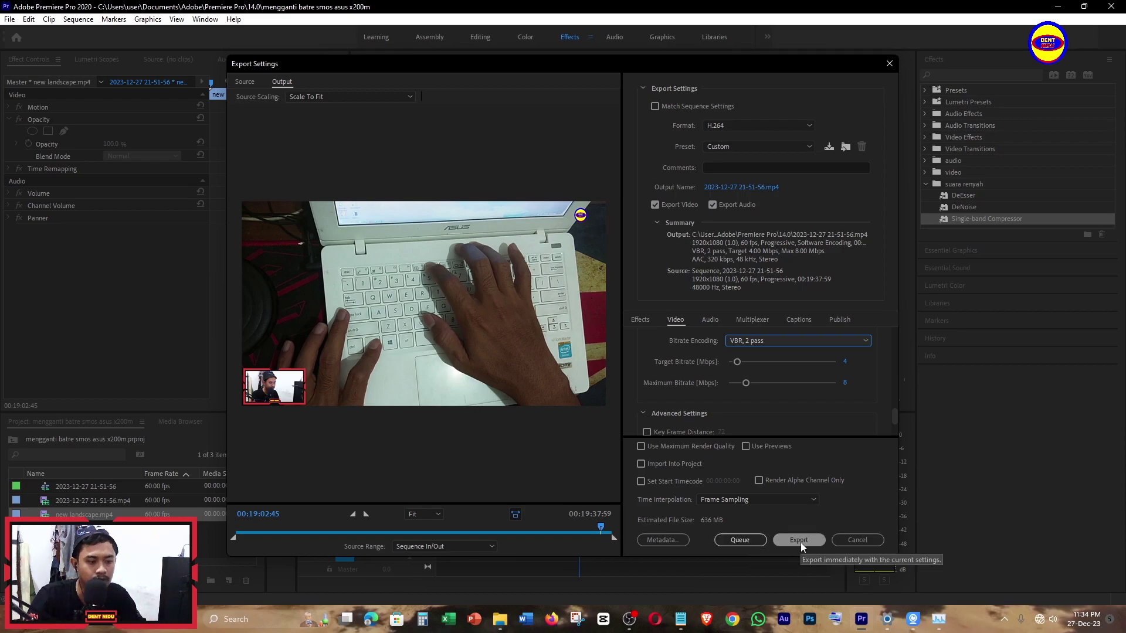
Queue the H.264 export to Media Encoder, start encoding, and bring Media Encoder back to watch progress
left_click(740, 546)
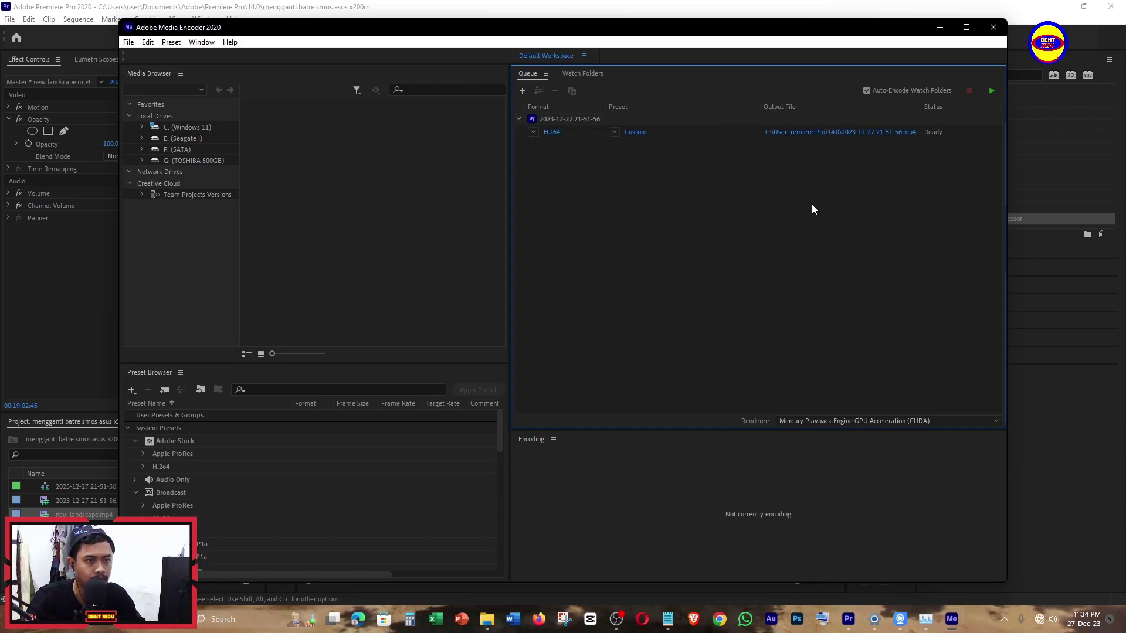
left_click(991, 91)
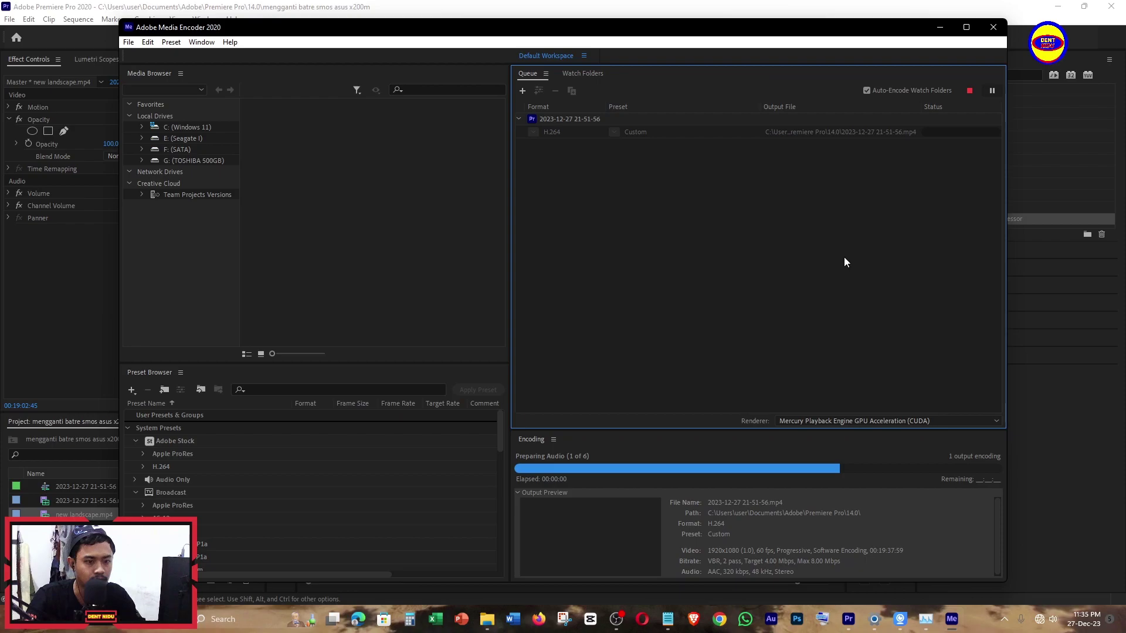
left_click(945, 31)
left_click(951, 616)
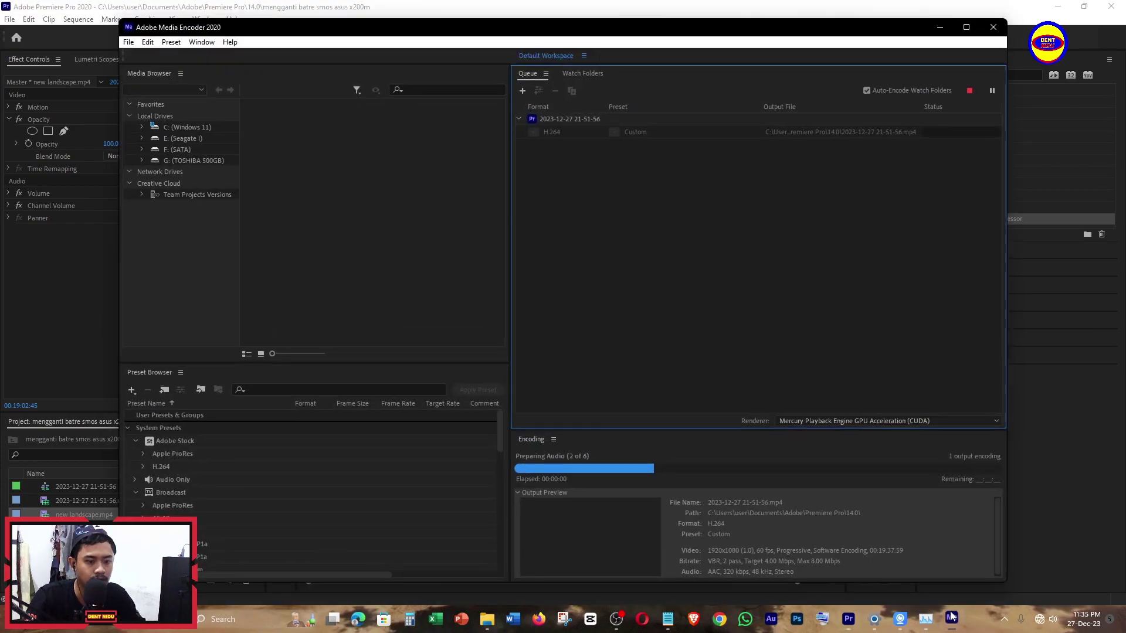